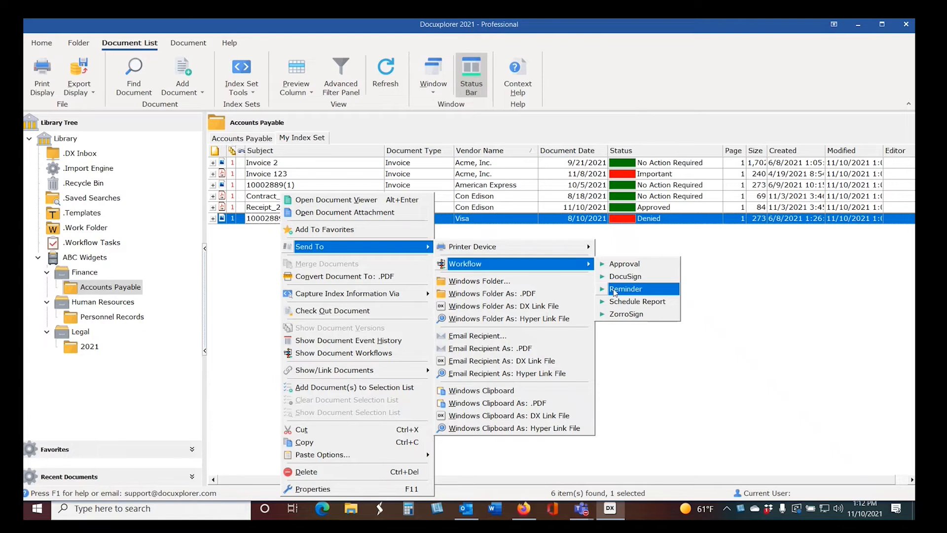
Step: Send the selected Visa invoice to the Reminder workflow and open the workflow diagram of its Reminder Settings task
left_click(615, 291)
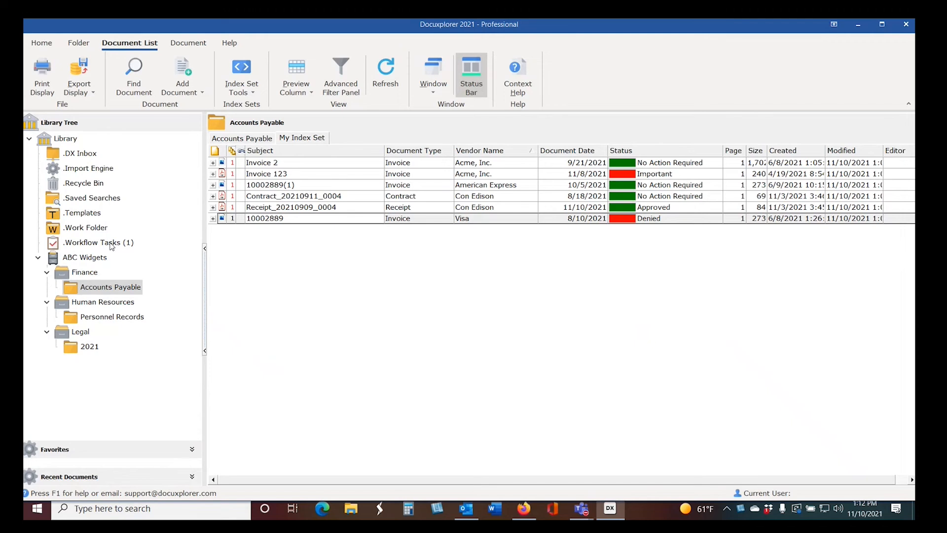
left_click(111, 245)
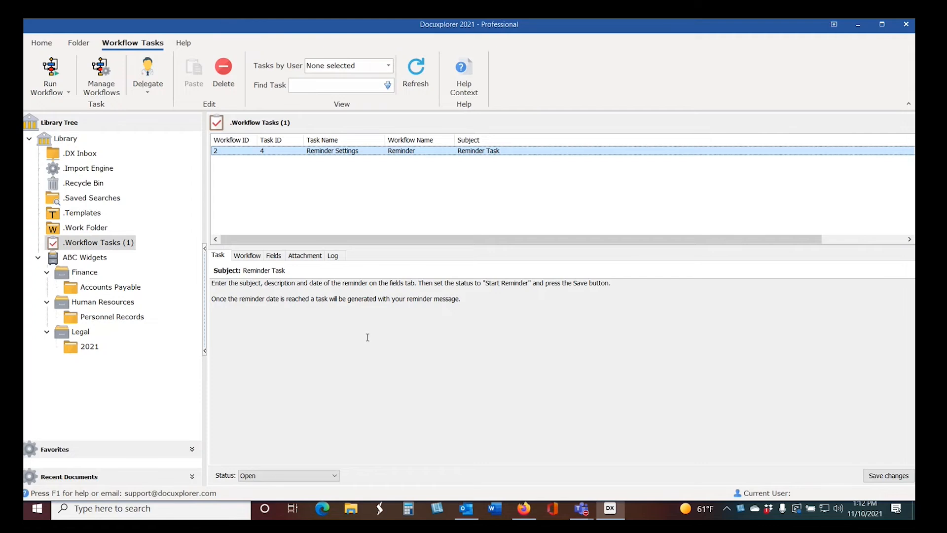
left_click(247, 256)
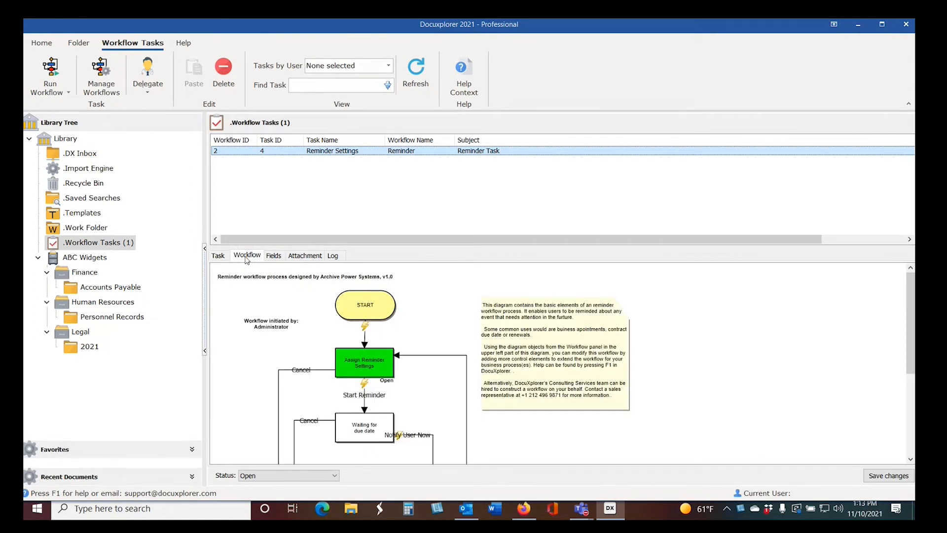
Step: Enable the reminder date 11/10/2021, with subject "Follow up on this" and description "Need to remind myself to review."
left_click(272, 256)
left_click(292, 272)
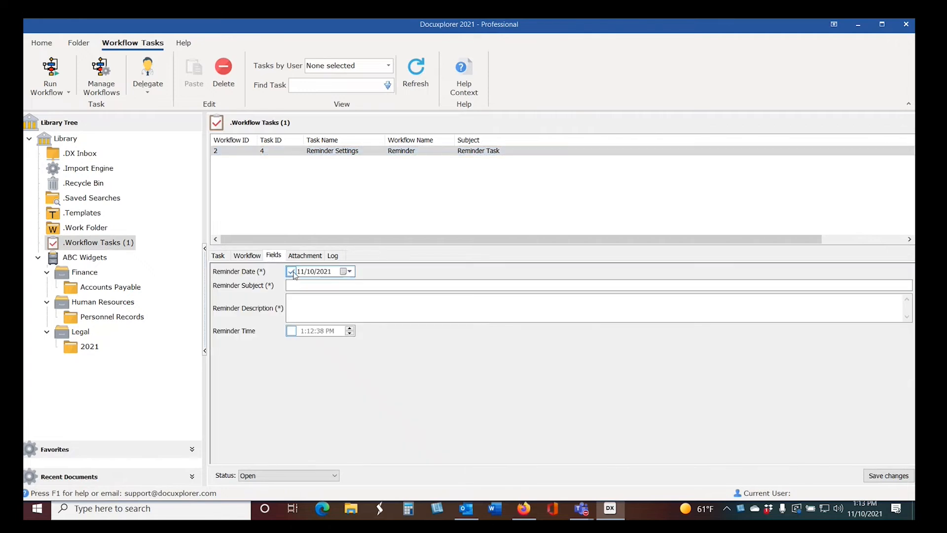
left_click(318, 287)
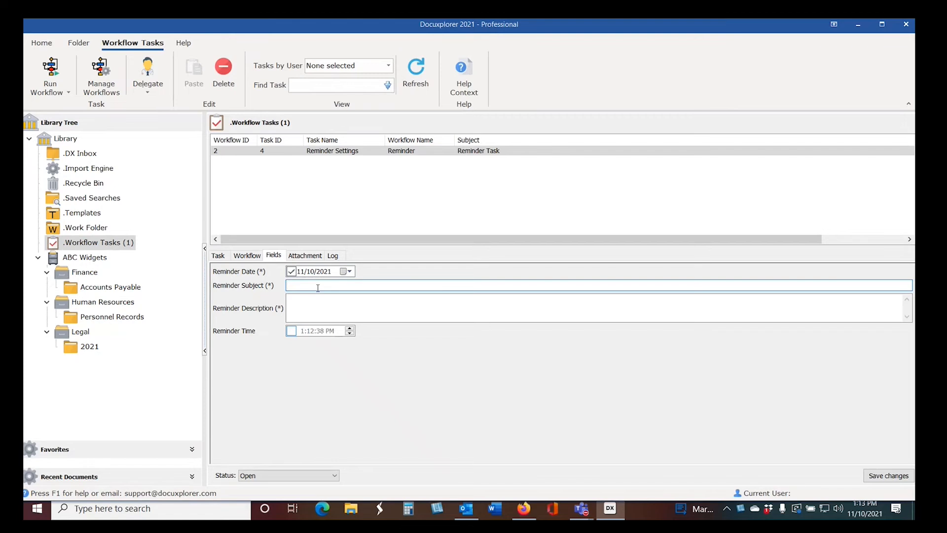
type("Follow up on this")
left_click(334, 306)
type("Need to remind myself to review.")
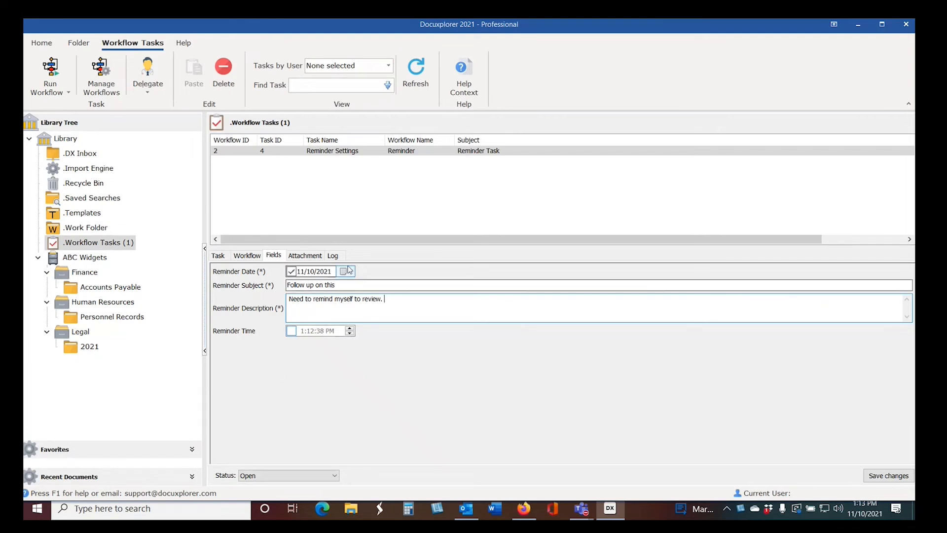
Step: Set the reminder task's status to Start Reminder and save the changes
left_click(330, 476)
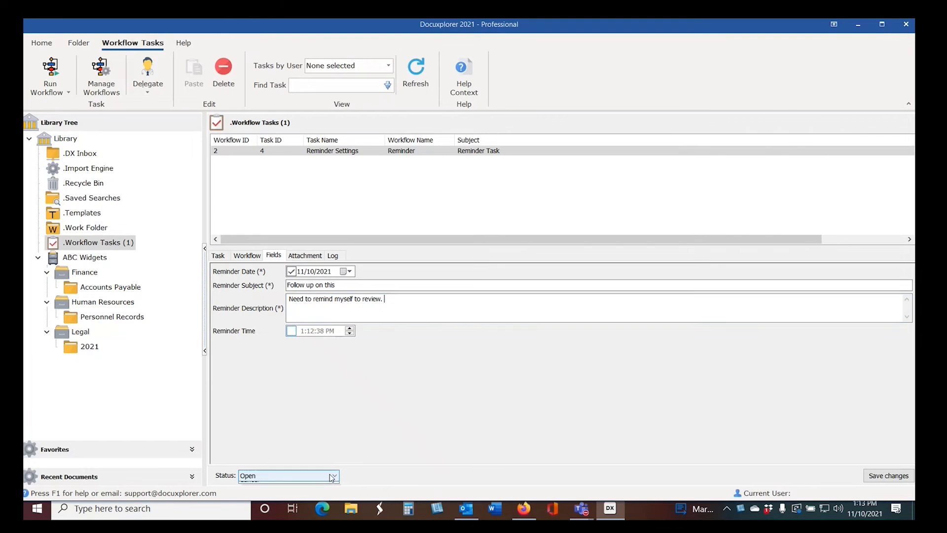
left_click(262, 494)
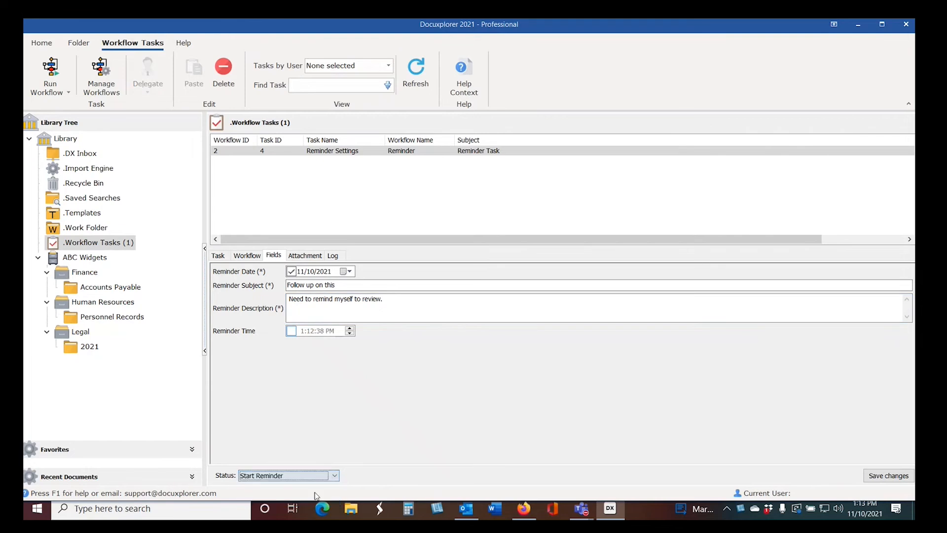
left_click(872, 476)
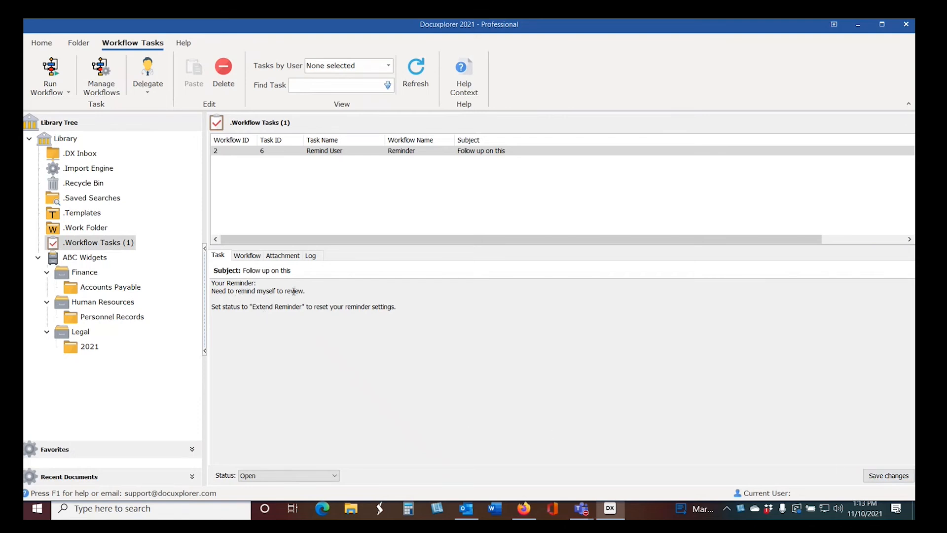
Step: Review the Remind User task's workflow diagram, reminder text, available status options and attached document
left_click(248, 255)
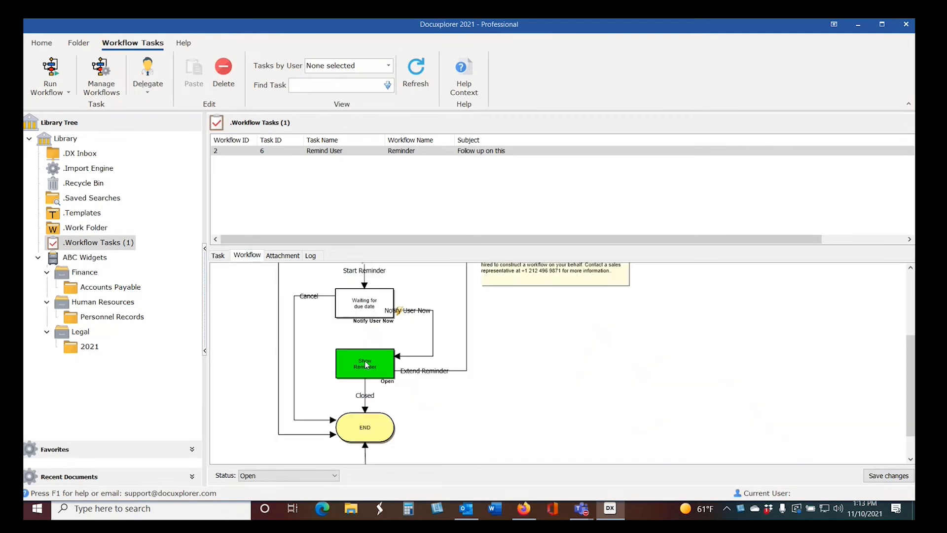
left_click(218, 256)
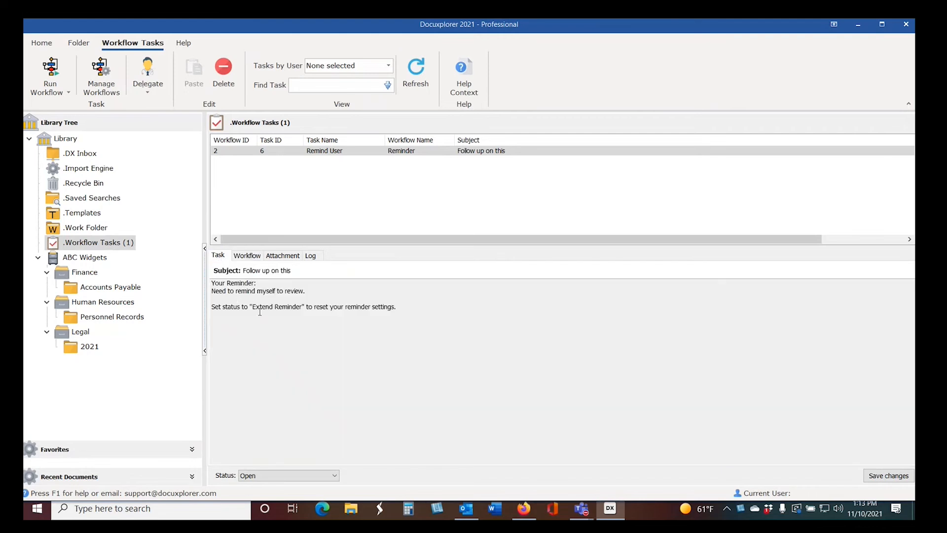
left_click(335, 475)
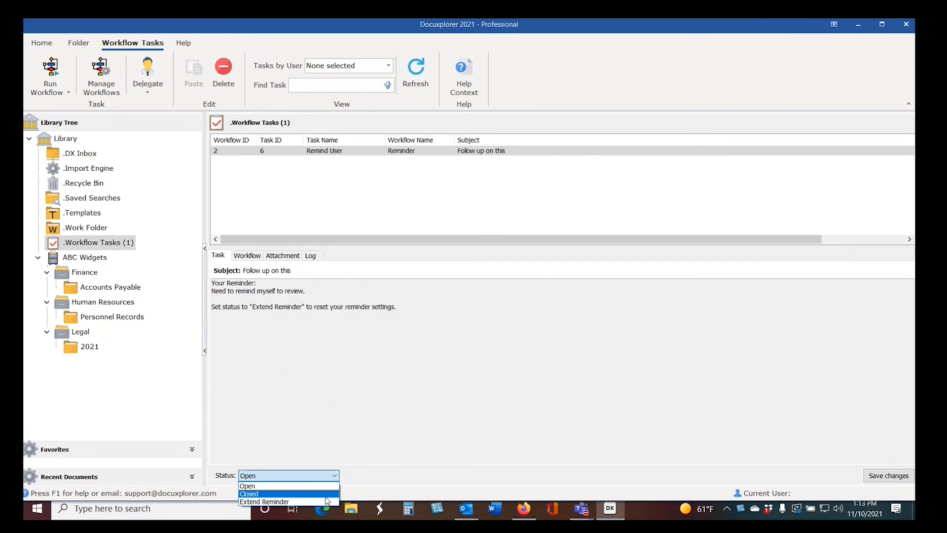
left_click(356, 411)
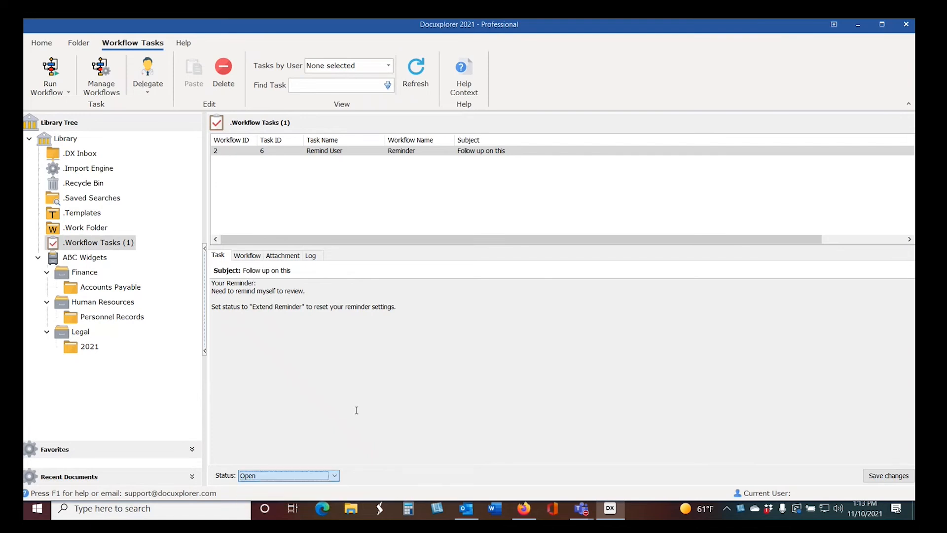
left_click(282, 255)
left_click(229, 275)
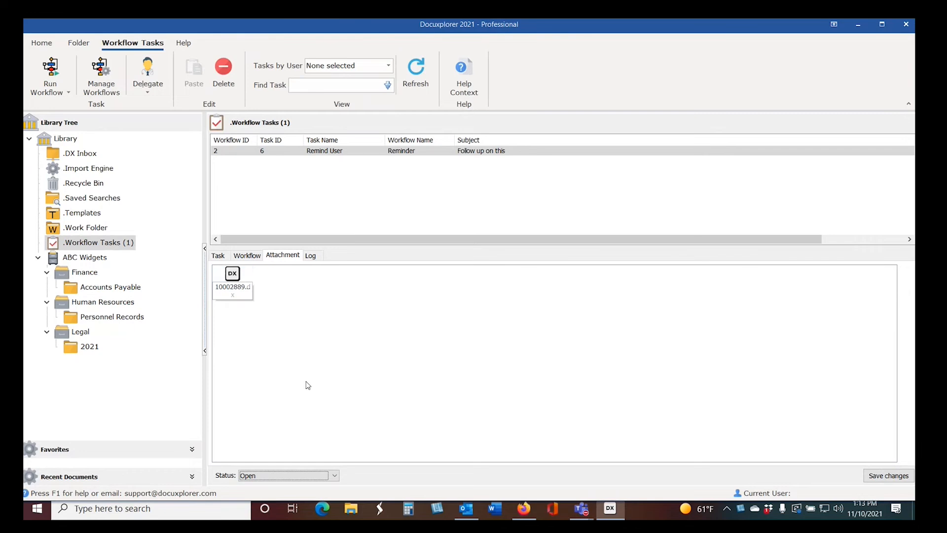
Step: Set the Remind User task's status to Closed and save the changes
left_click(311, 476)
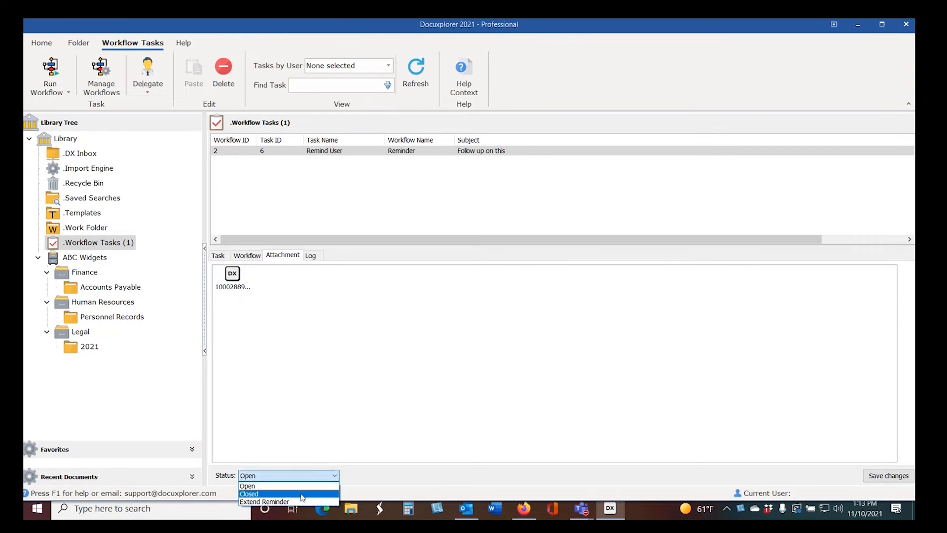
left_click(308, 494)
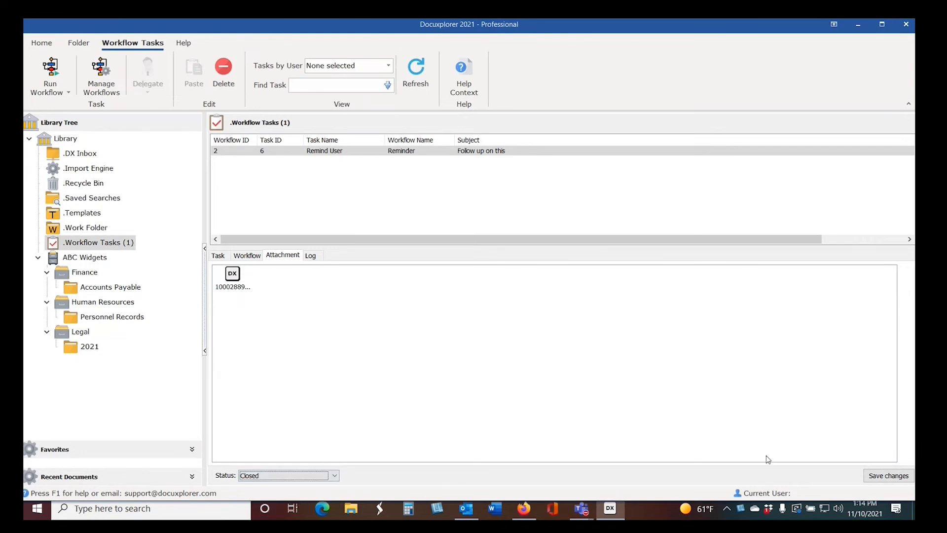
left_click(877, 479)
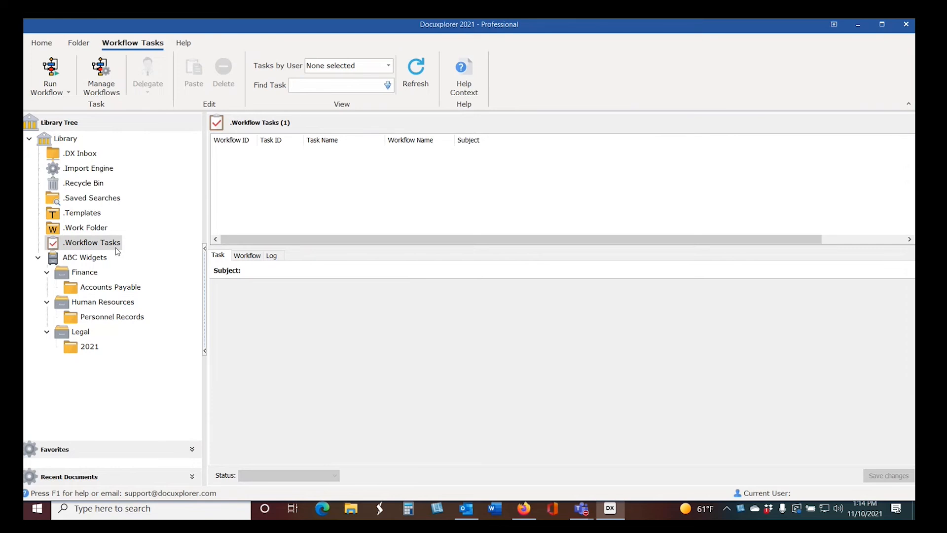
Step: Send Invoice 123 from My Index Set in the Accounts Payable folder to the Approval workflow
left_click(120, 289)
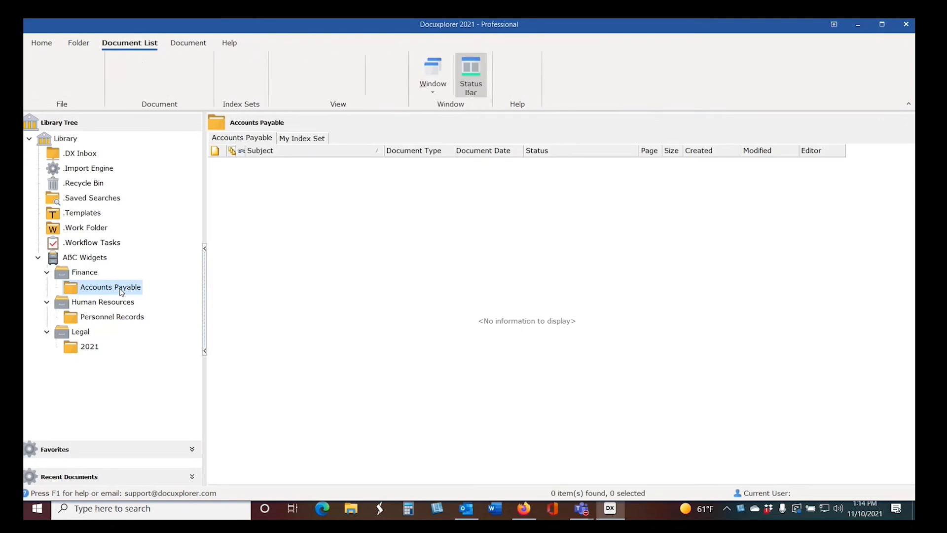
left_click(298, 141)
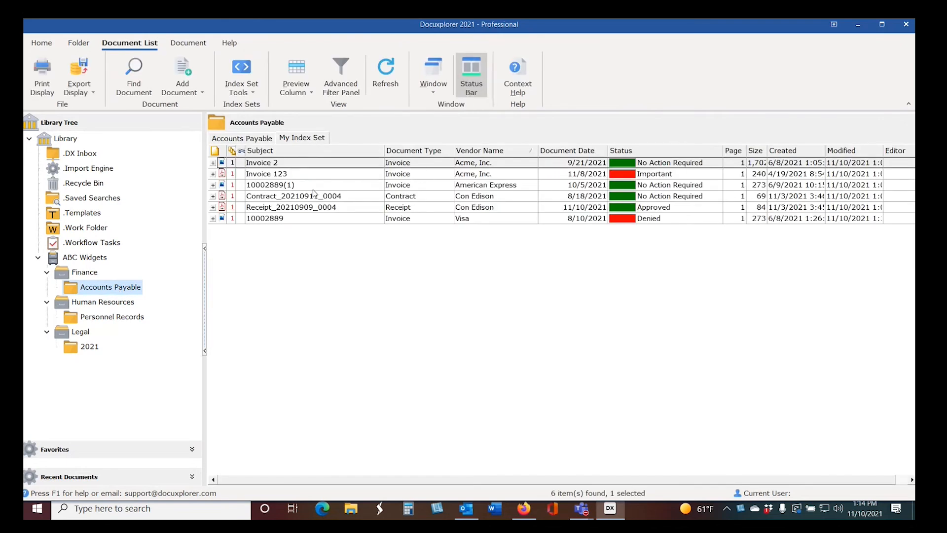
left_click(284, 175)
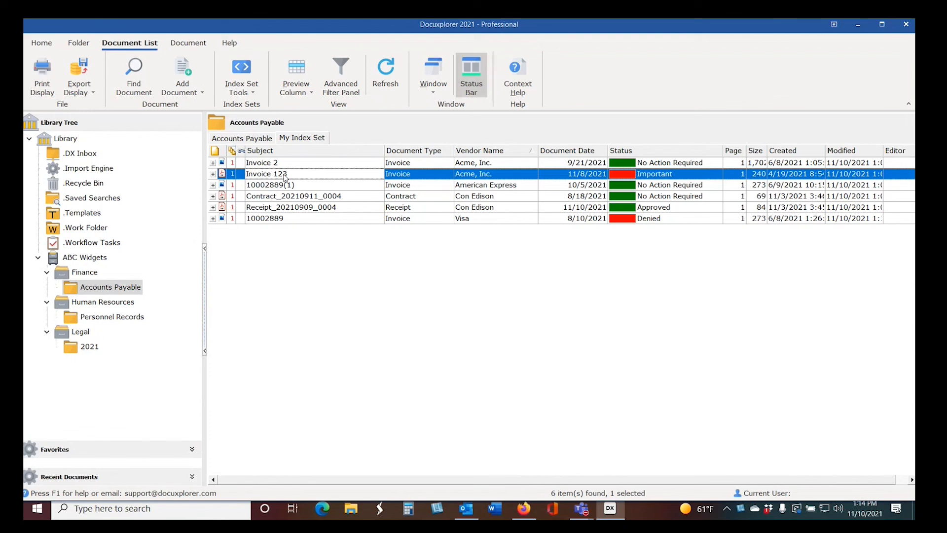
right_click(285, 177)
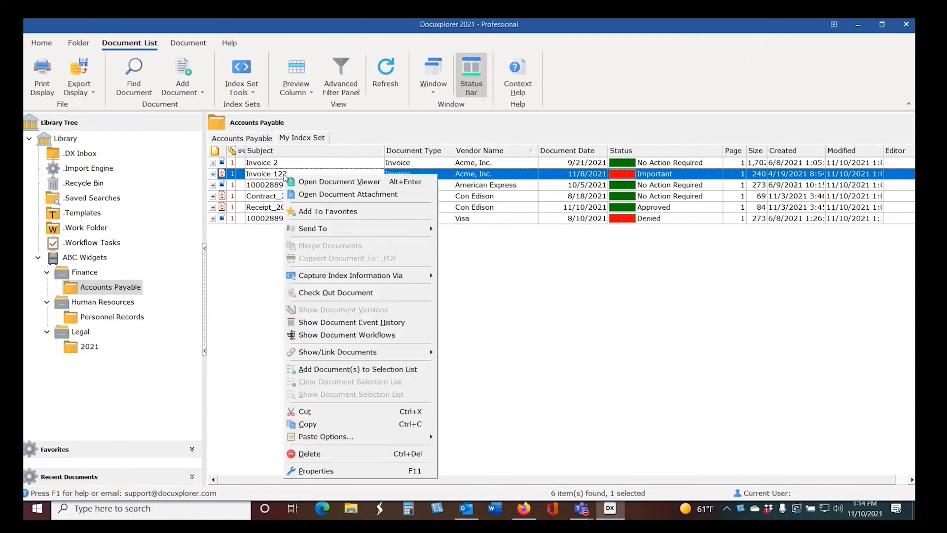
mouse_move(327, 229)
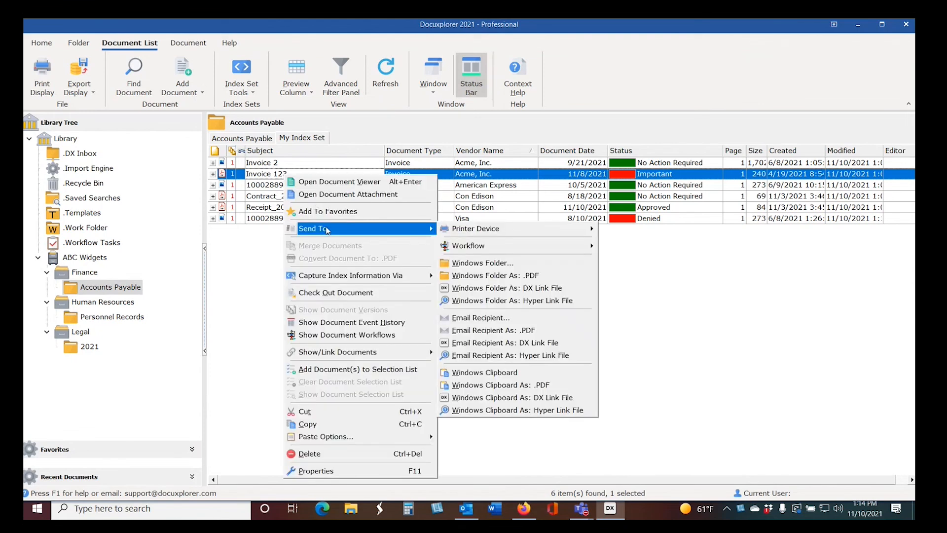
mouse_move(469, 250)
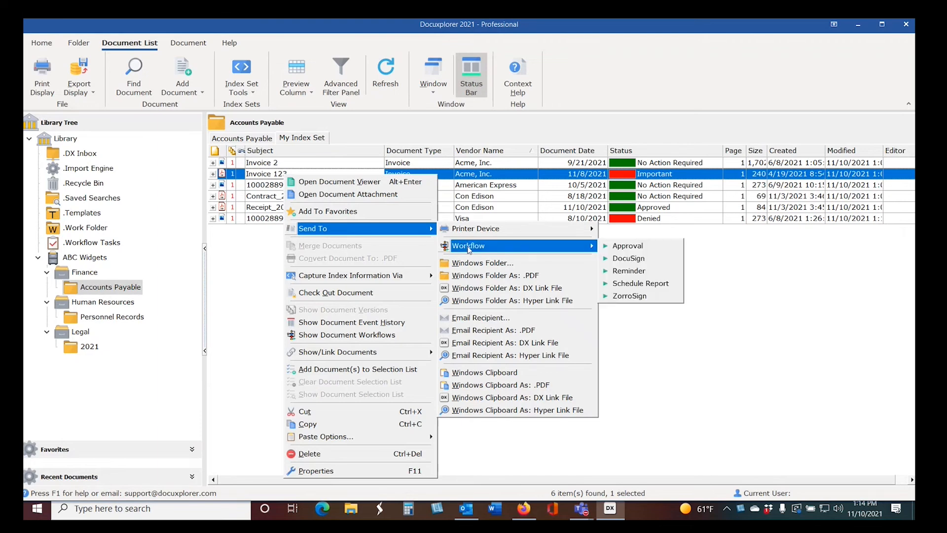
left_click(625, 250)
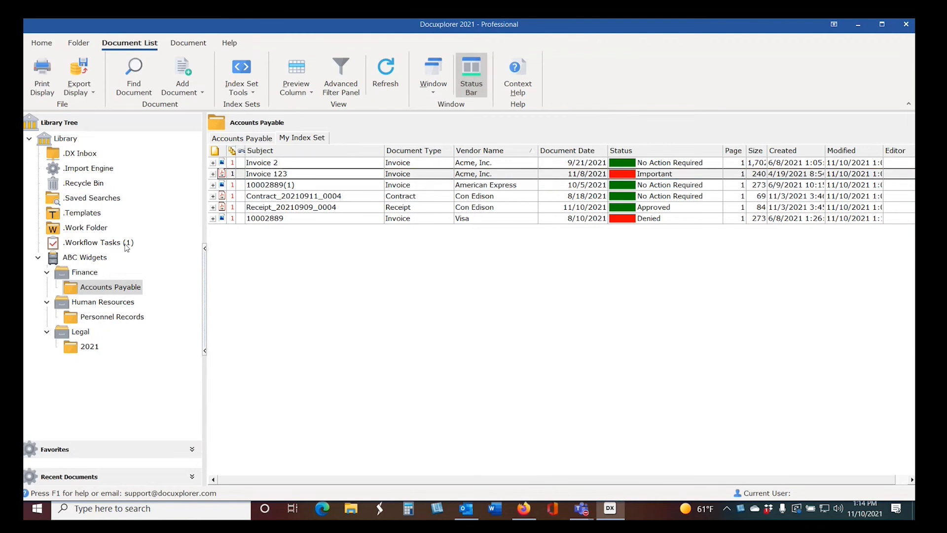
Step: Open the Create Approval workflow task and replace its default comment with "Approve this."
left_click(110, 248)
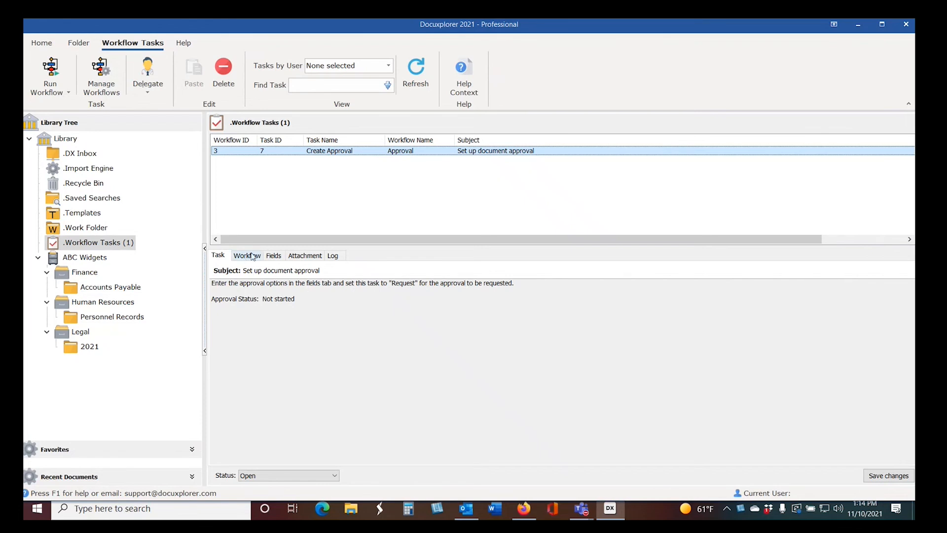
left_click(270, 255)
left_click(294, 276)
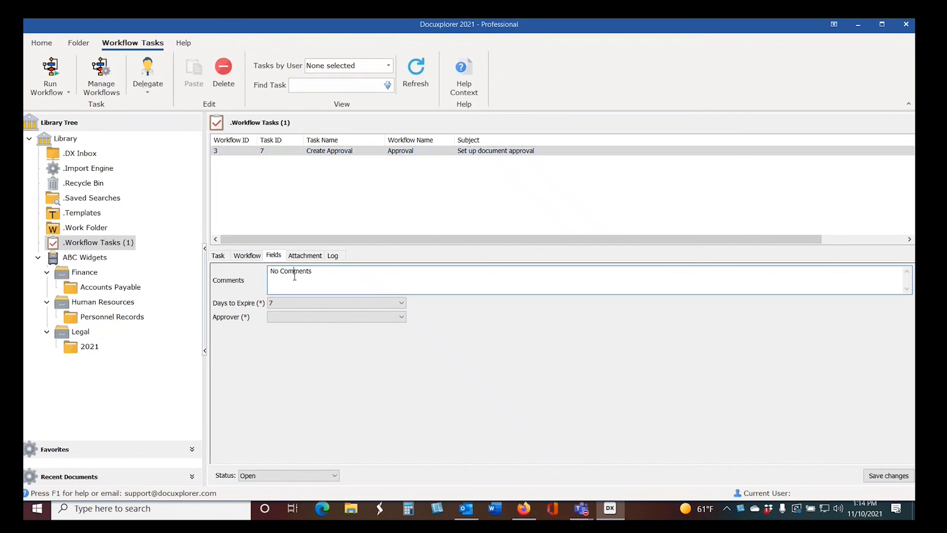
left_click_drag(318, 272, 141, 262)
type("Appor")
key("BackSpace")
key("BackSpace")
type("rove this")
Step: Set the approval's days to expire to 7 and choose Administrator as the approver
left_click(312, 305)
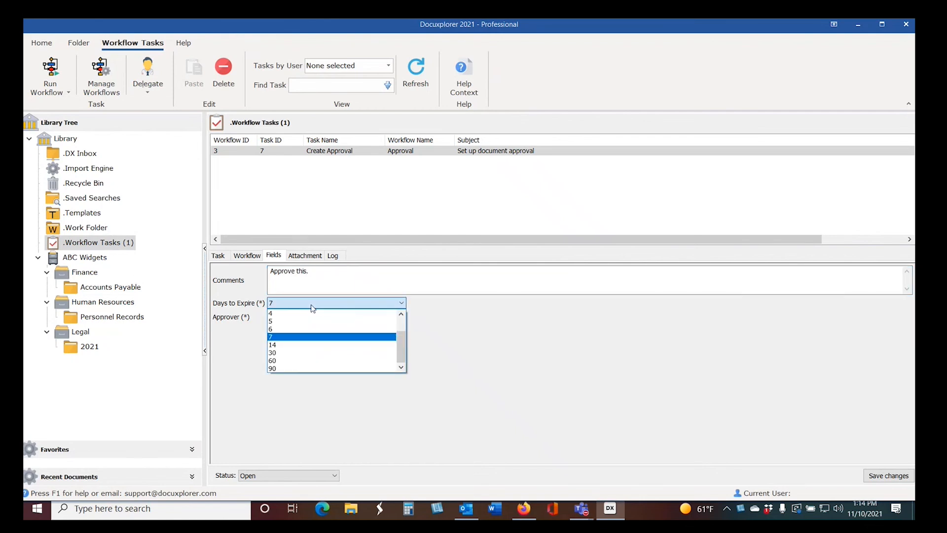
left_click(313, 308)
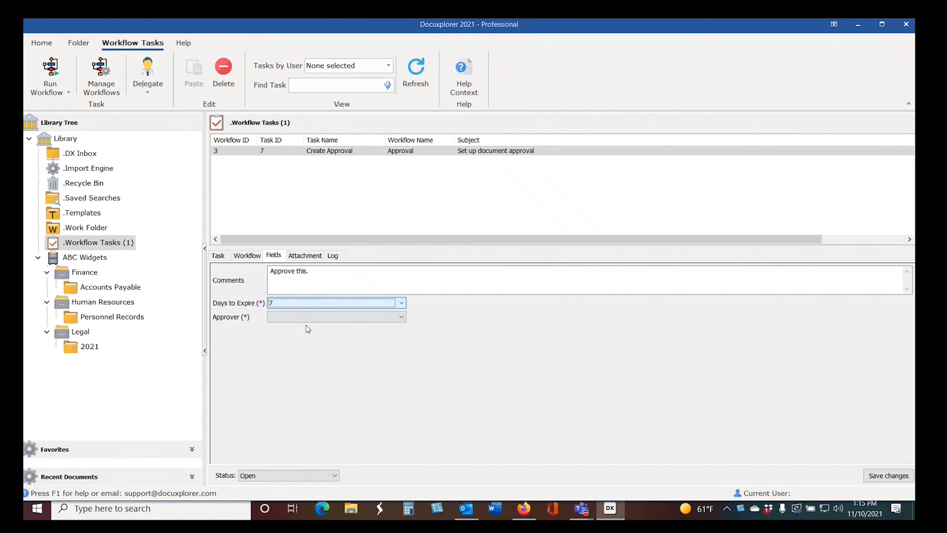
left_click(303, 318)
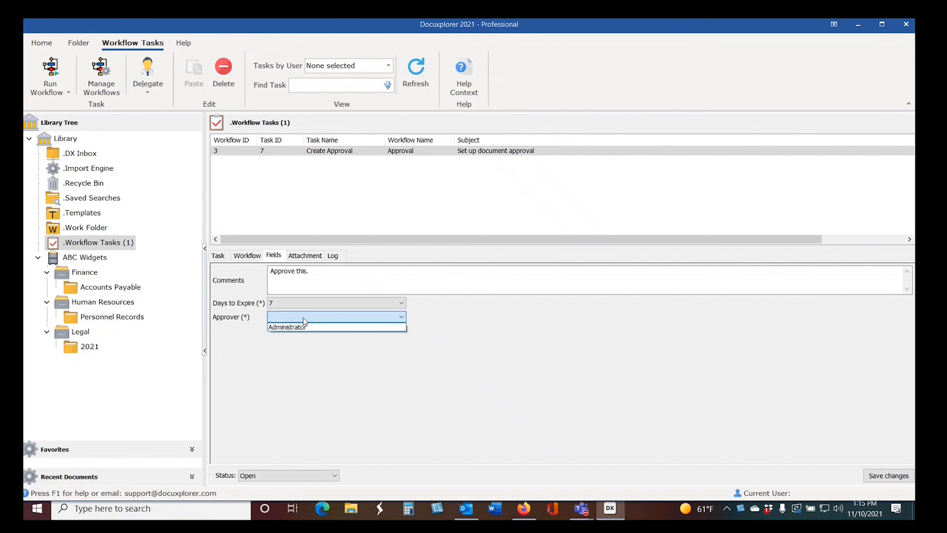
left_click(303, 328)
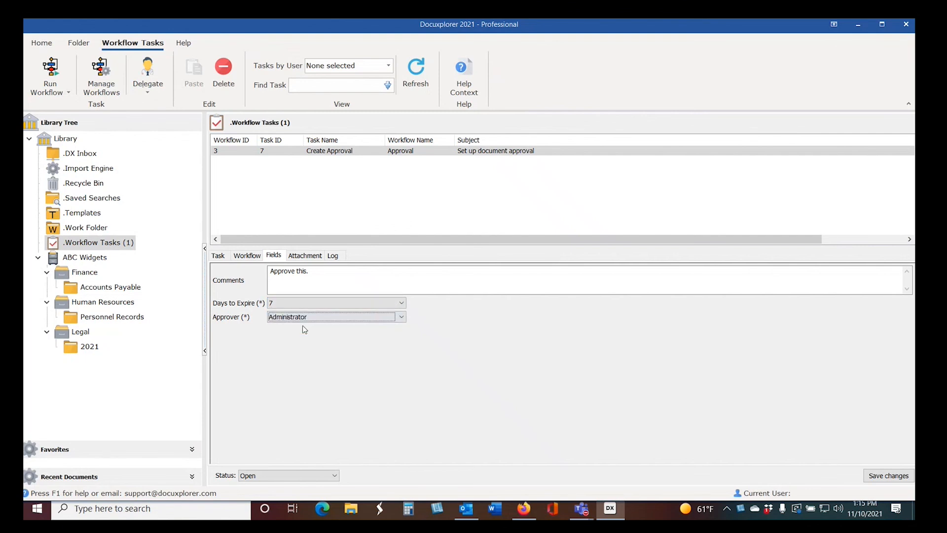
Step: Set the Create Approval task's status to Request and save the changes
left_click(324, 479)
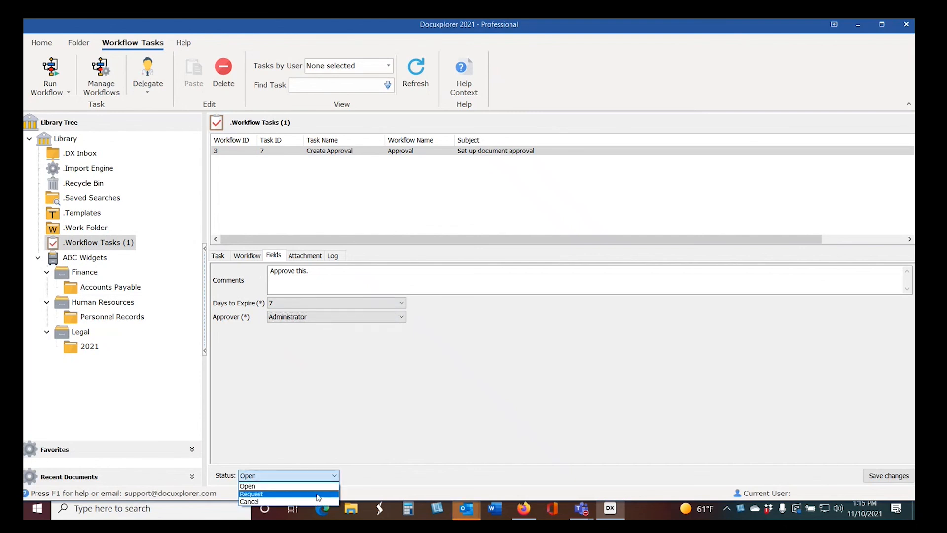
left_click(318, 495)
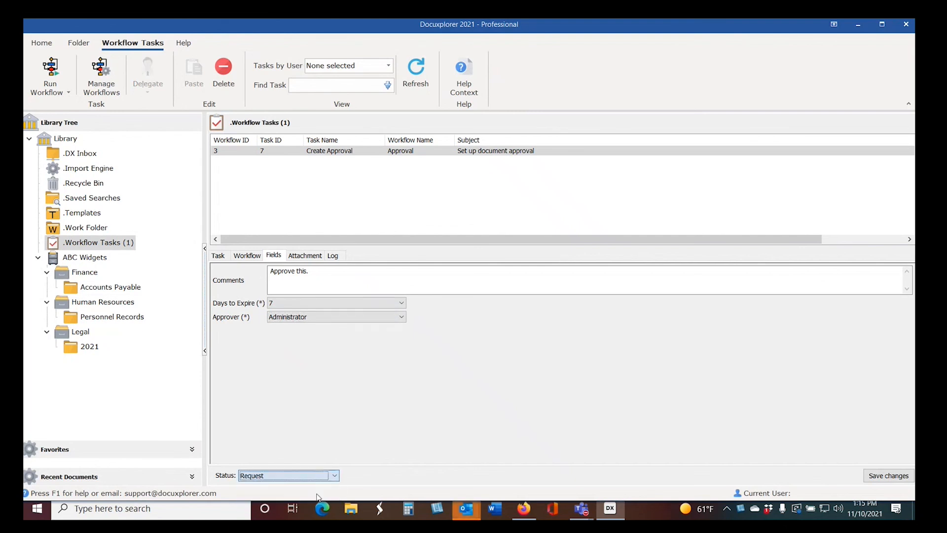
left_click(890, 477)
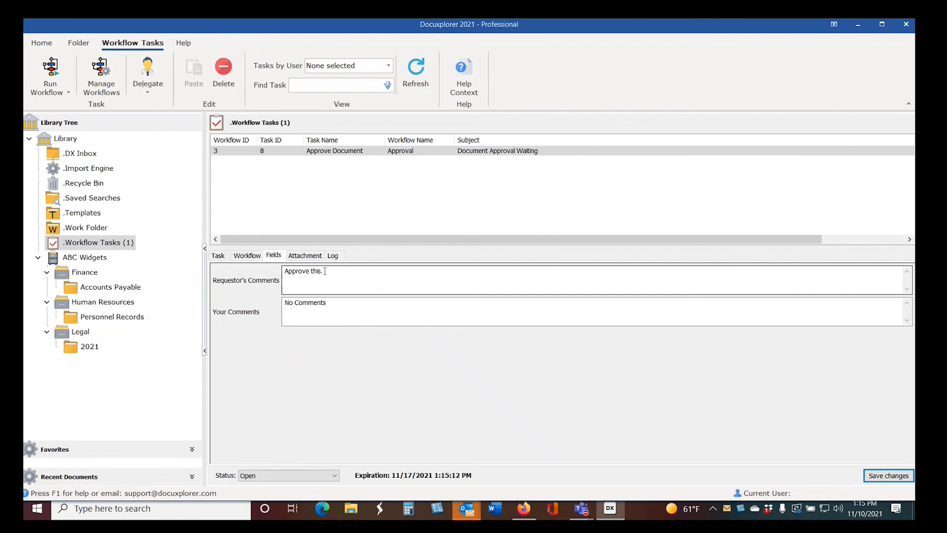
Step: Replace the approver's default comment on the Approve Document task with "Approved!" and view the task's workflow diagram
left_click(340, 308)
key("BackSpace")
key("BackSpace")
key("BackSpace")
key("BackSpace")
key("BackSpace")
key("BackSpace")
key("BackSpace")
key("BackSpace")
key("BackSpace")
key("BackSpace")
key("BackSpace")
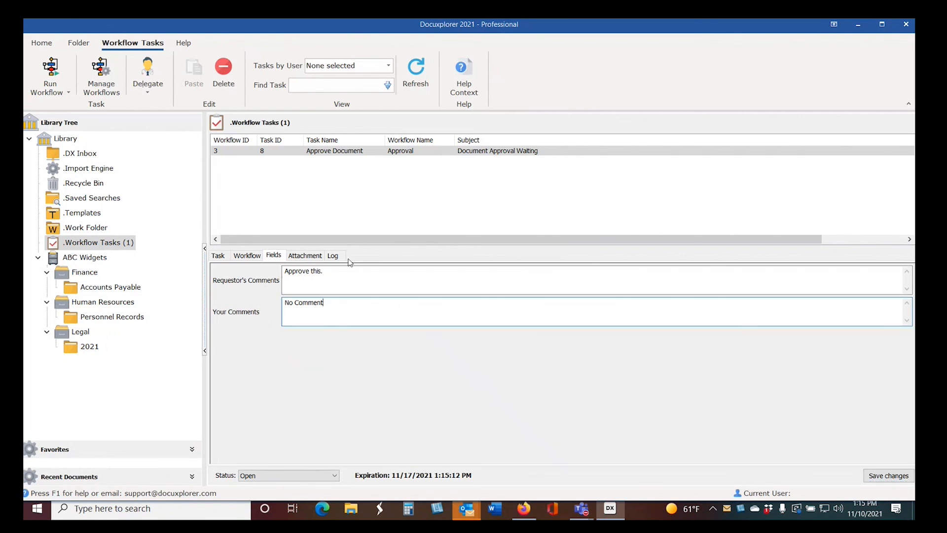
type("Approved!")
left_click(247, 256)
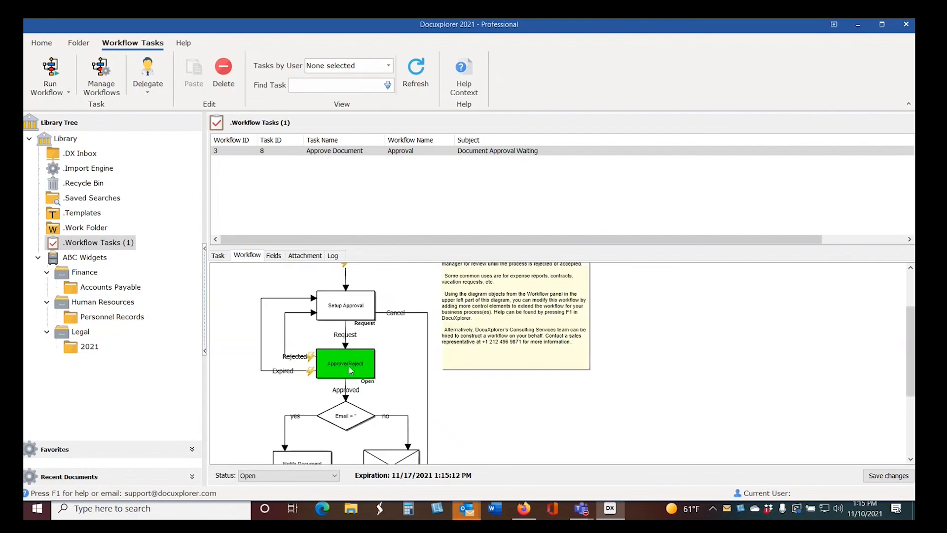
Step: Return to the Approve Document task's details, set its status to Approved, and save the changes
left_click(217, 256)
left_click(334, 475)
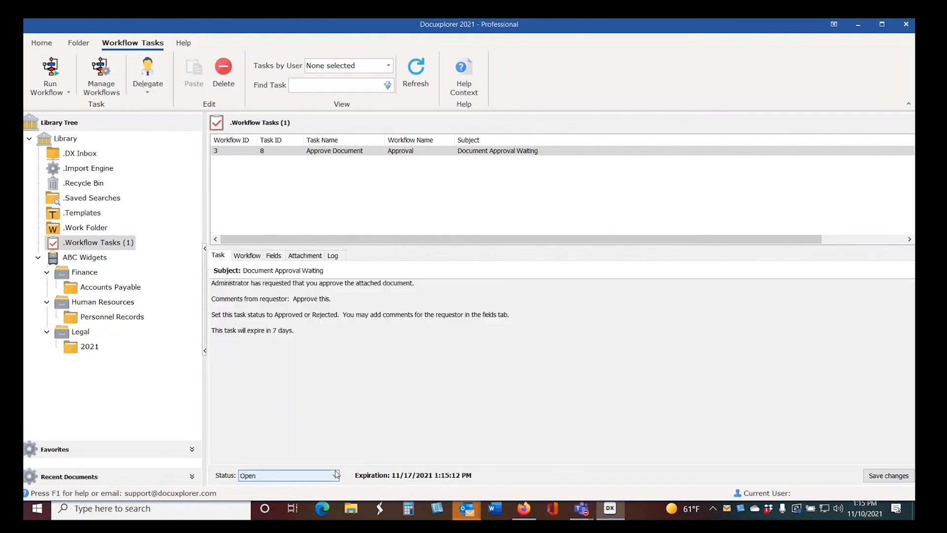
left_click(327, 494)
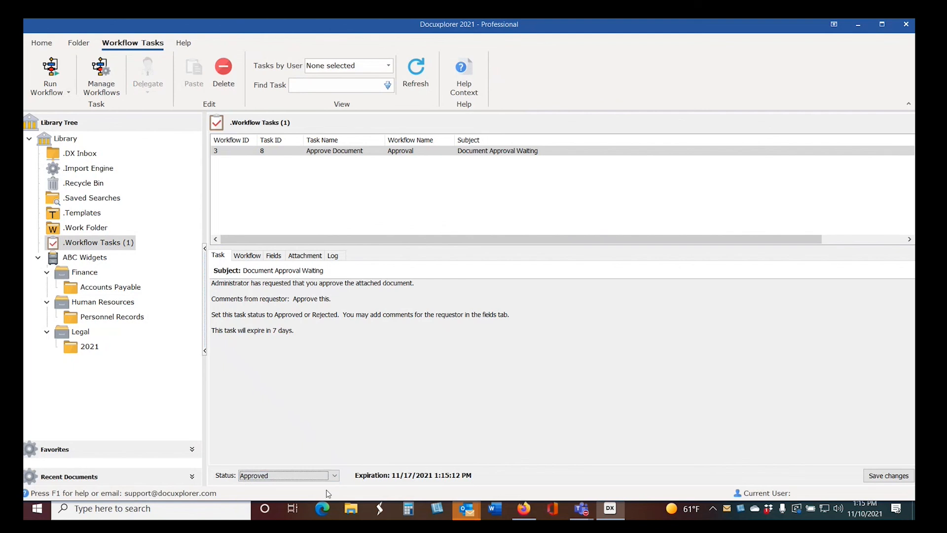
left_click(890, 477)
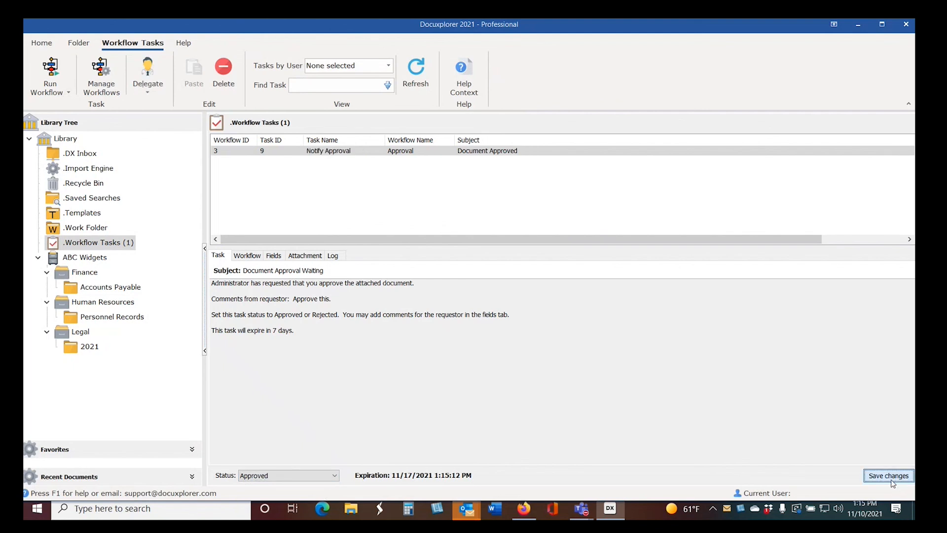
Step: Open the Notify Approval task, set its status to Completed, and save the changes
left_click(335, 153)
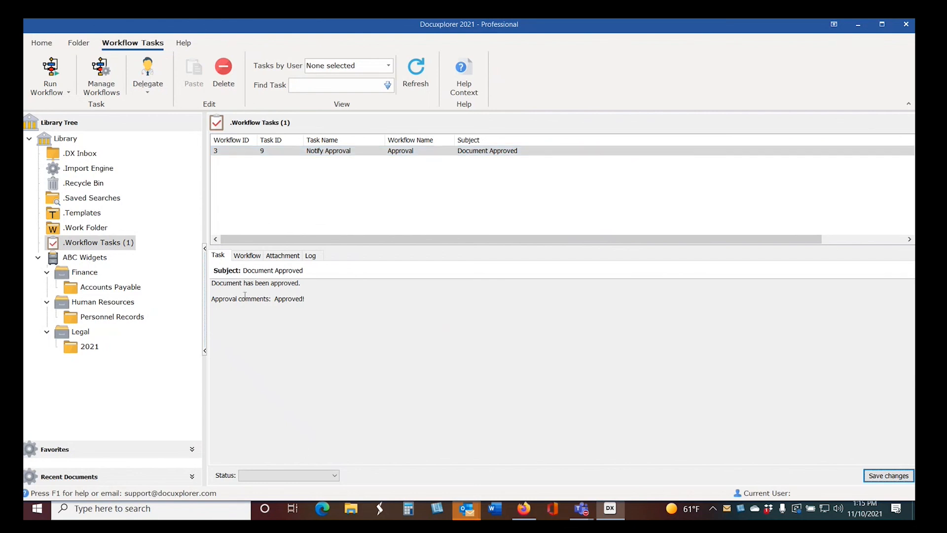
left_click(322, 476)
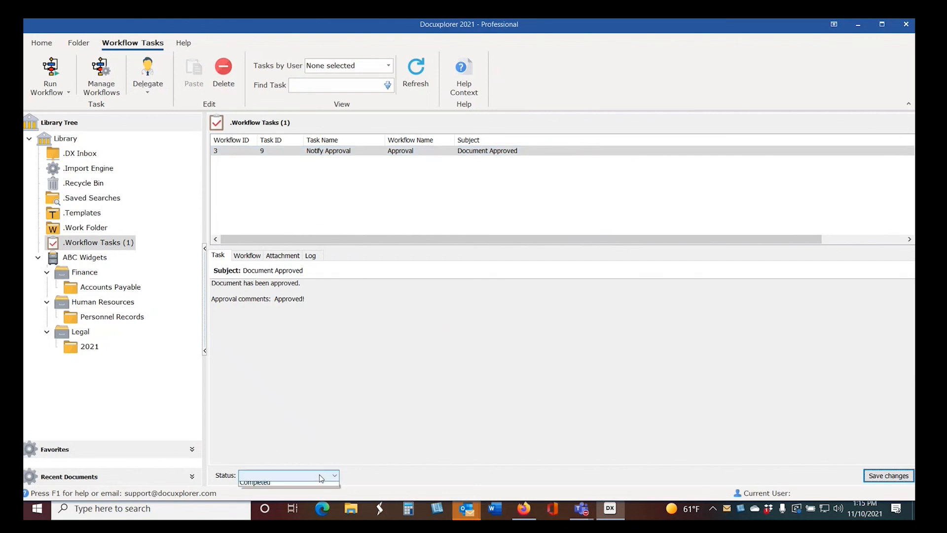
left_click(317, 489)
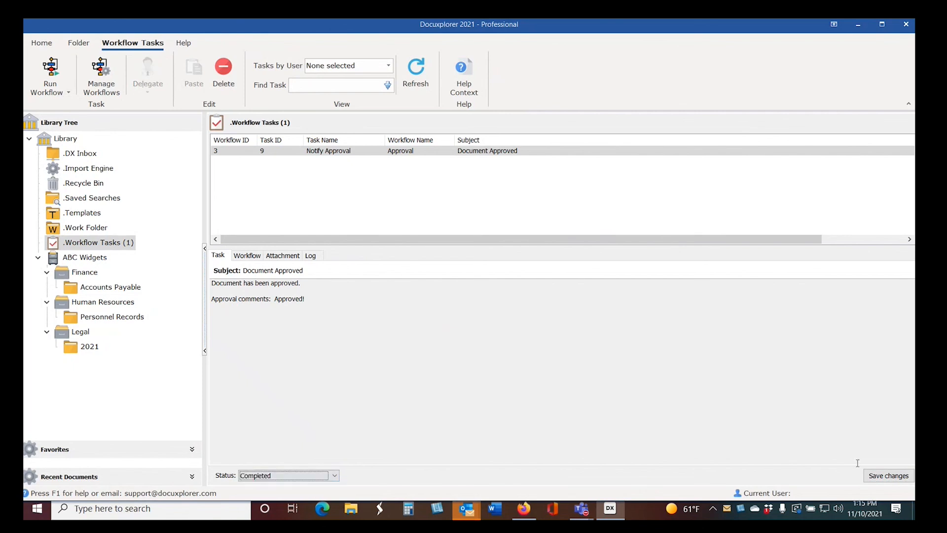
left_click(883, 478)
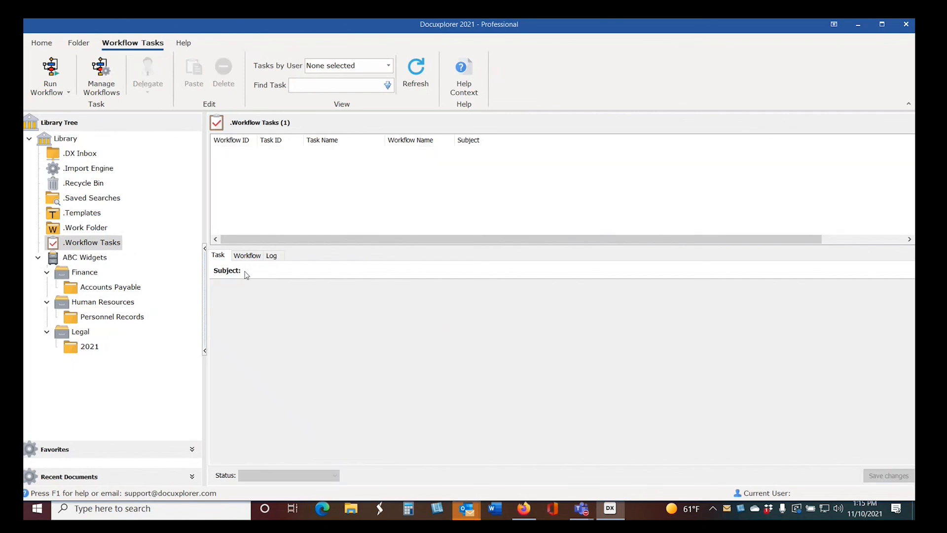